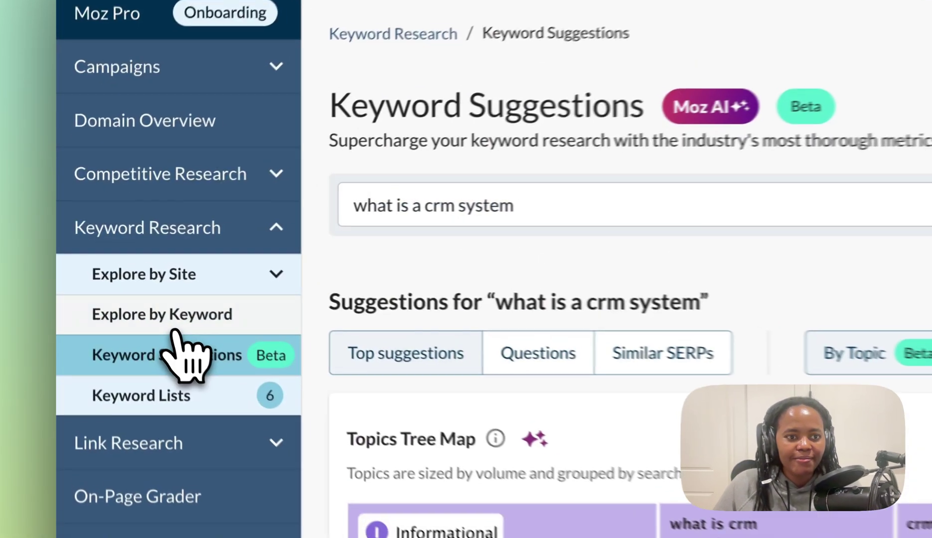
# Step: Analyze 'crm' in Explore by Keyword: 89.2k volume, difficulty 75, minimum DA 54
pyautogui.click(191, 317)
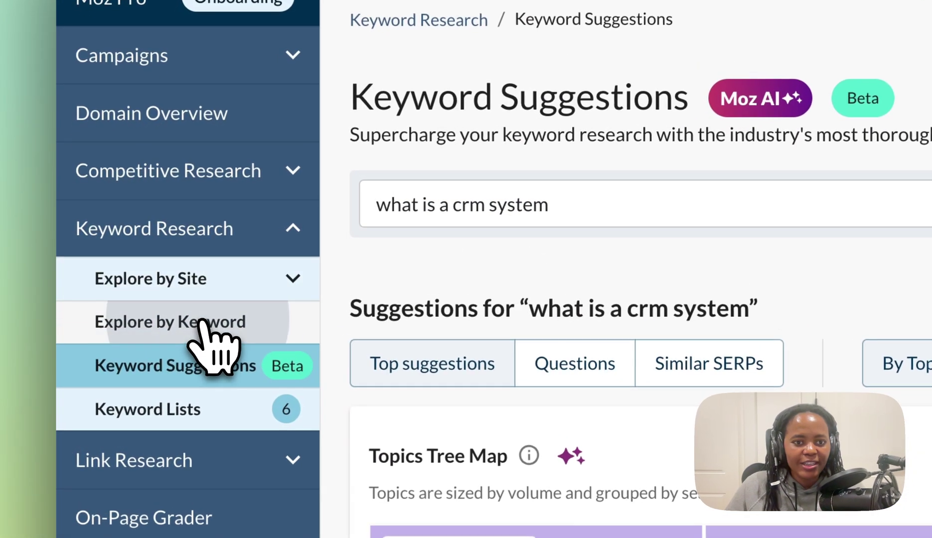
pyautogui.click(593, 202)
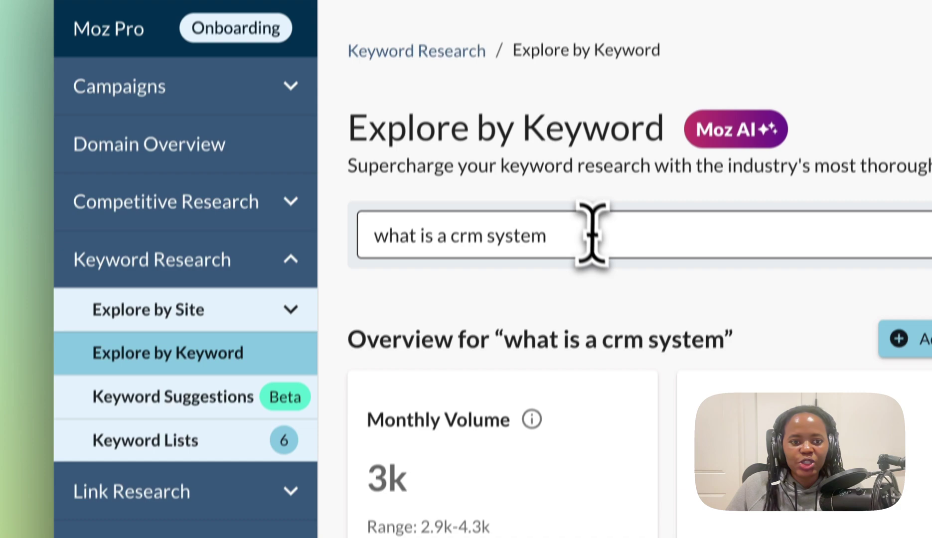
pyautogui.moveTo(581, 269); pyautogui.dragTo(348, 276)
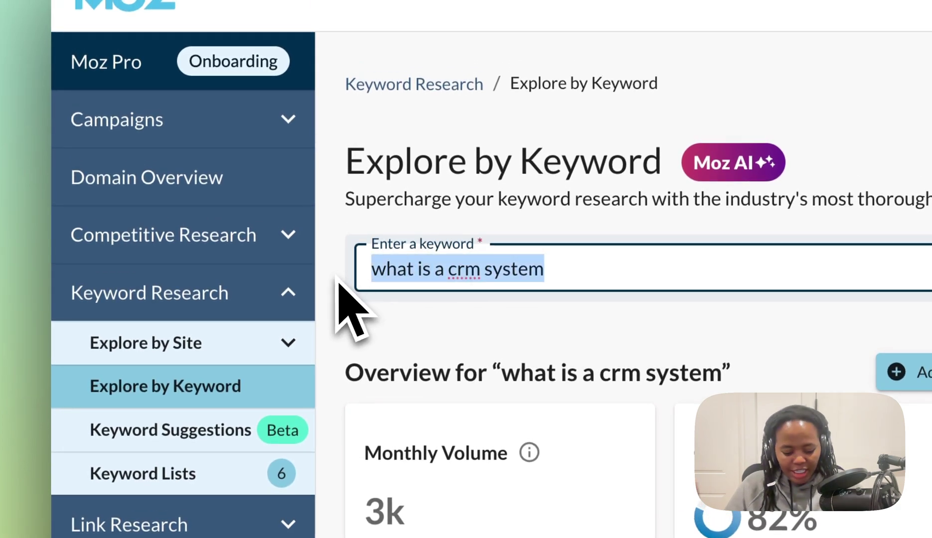
pyautogui.write('crm')
pyautogui.press('Return')
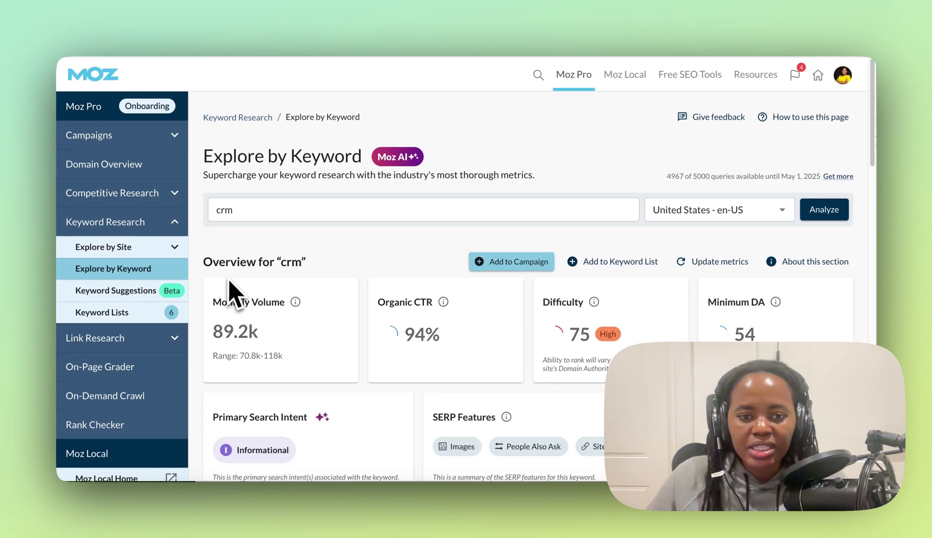
pyautogui.scroll(-2, 322, 291)
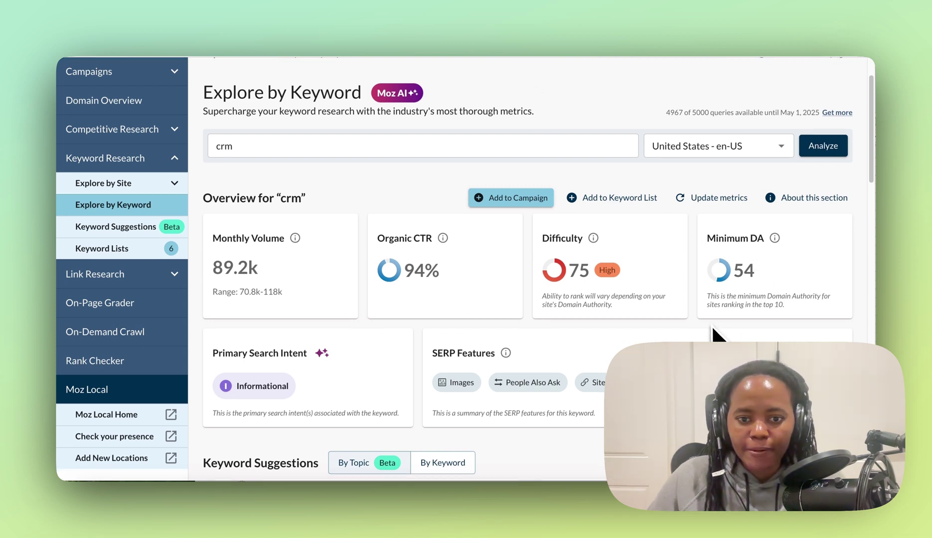
pyautogui.scroll(-1, 723, 332)
pyautogui.scroll(-7, 714, 329)
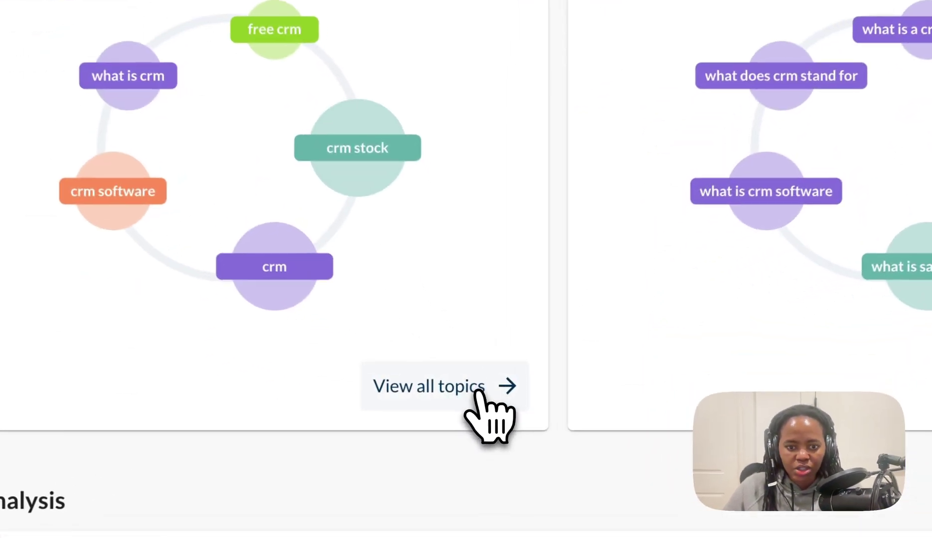
# Step: Open all suggested topics for crm and inspect the Topics Tree Map tiles, led by salesforce (275.5k)
pyautogui.click(483, 386)
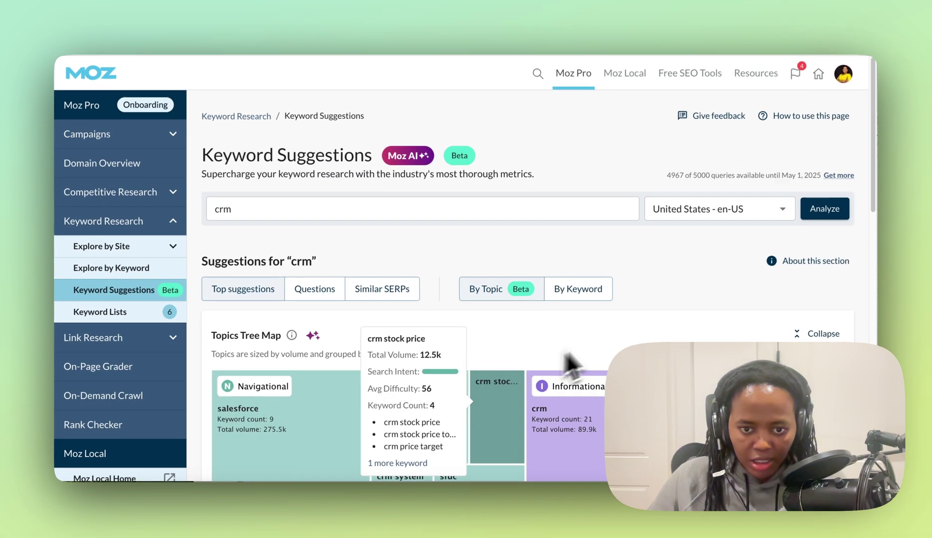
pyautogui.scroll(-3, 723, 299)
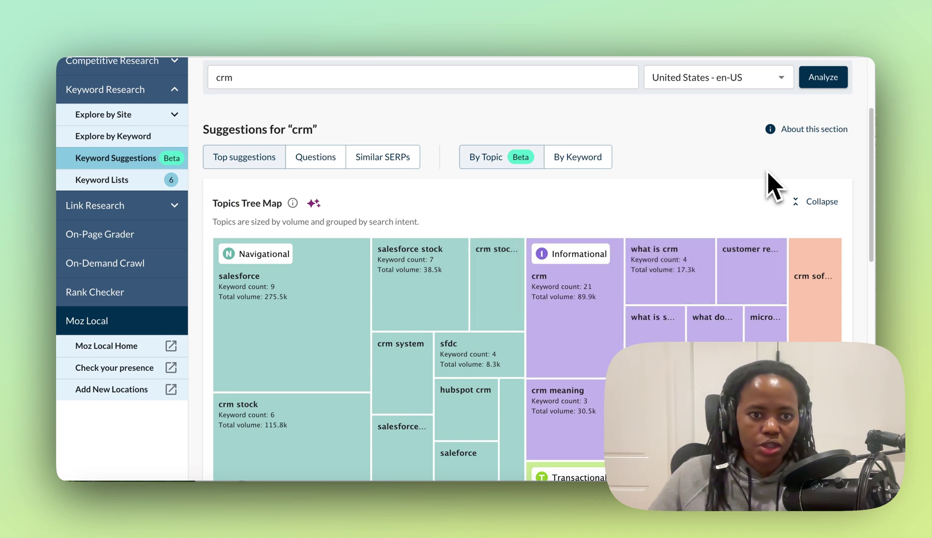
pyautogui.scroll(2, 723, 240)
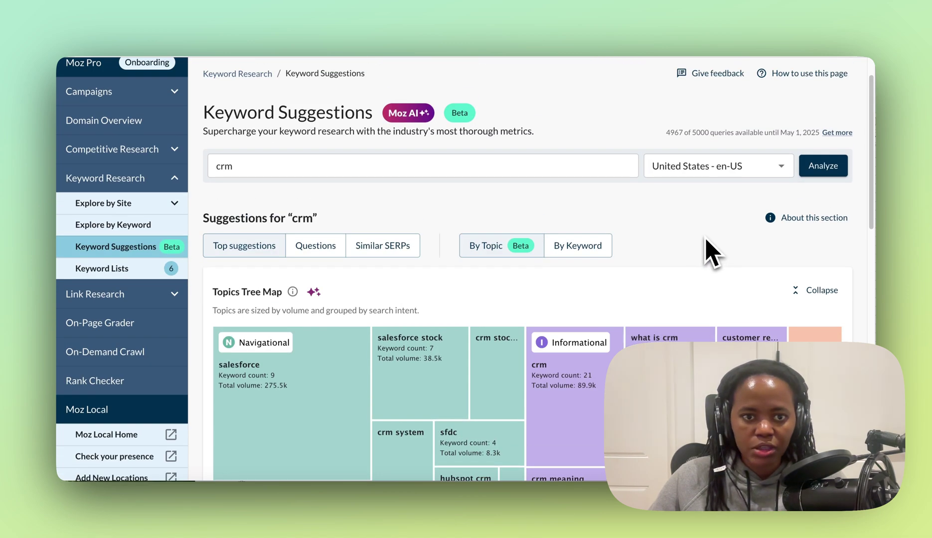
pyautogui.scroll(-3, 712, 251)
pyautogui.moveTo(728, 206)
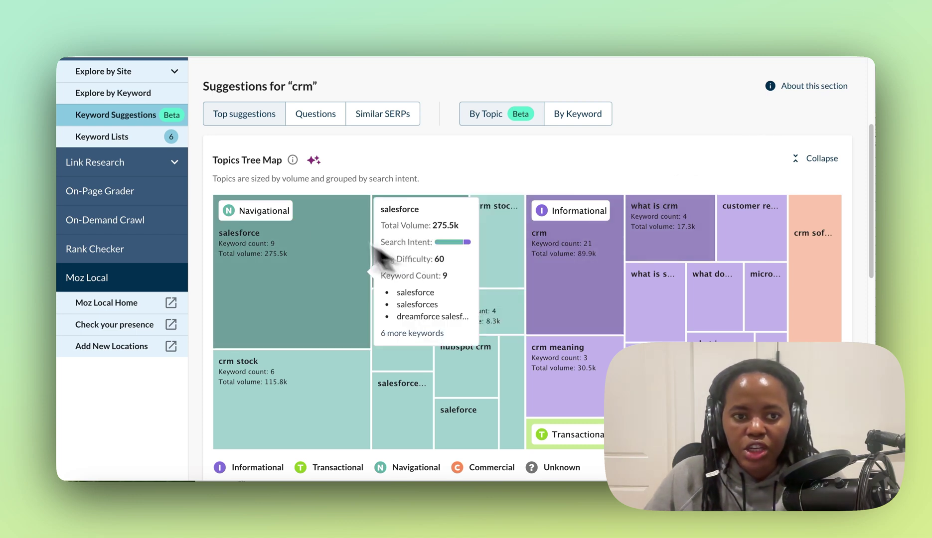
pyautogui.moveTo(679, 195)
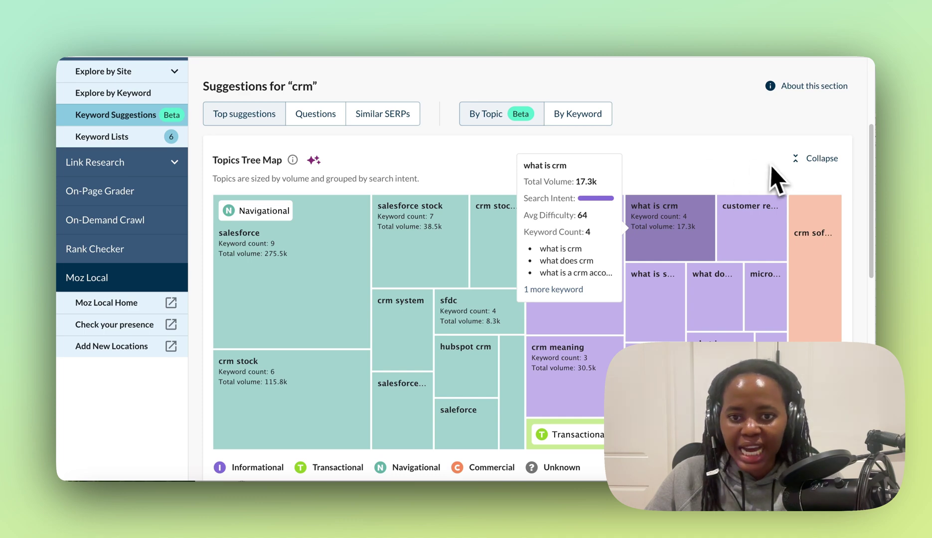
pyautogui.scroll(-1, 350, 469)
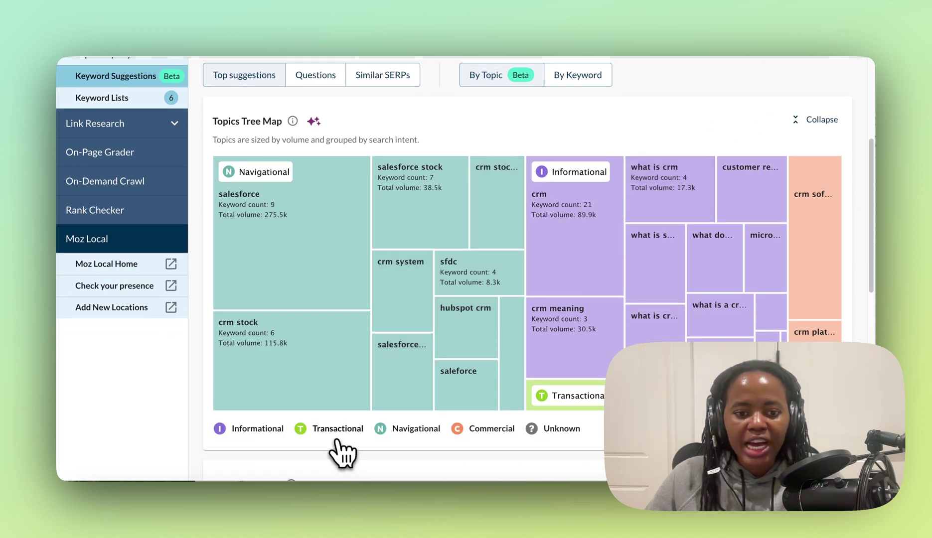
# Step: Hide Transactional, Navigational and Commercial intents, leaving Informational topics like crm (89.9k) and crm meaning (30.5k)
pyautogui.click(329, 432)
pyautogui.click(478, 383)
pyautogui.click(620, 383)
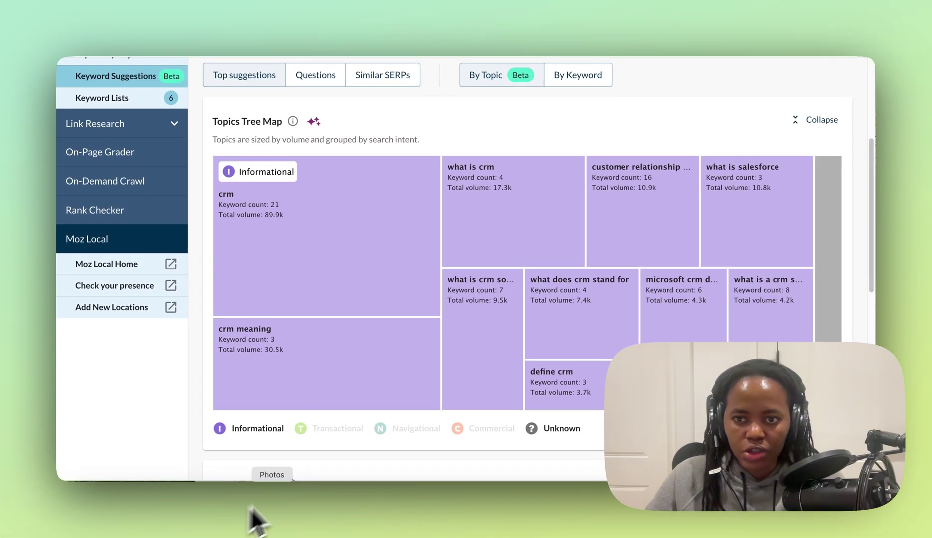
pyautogui.moveTo(537, 356)
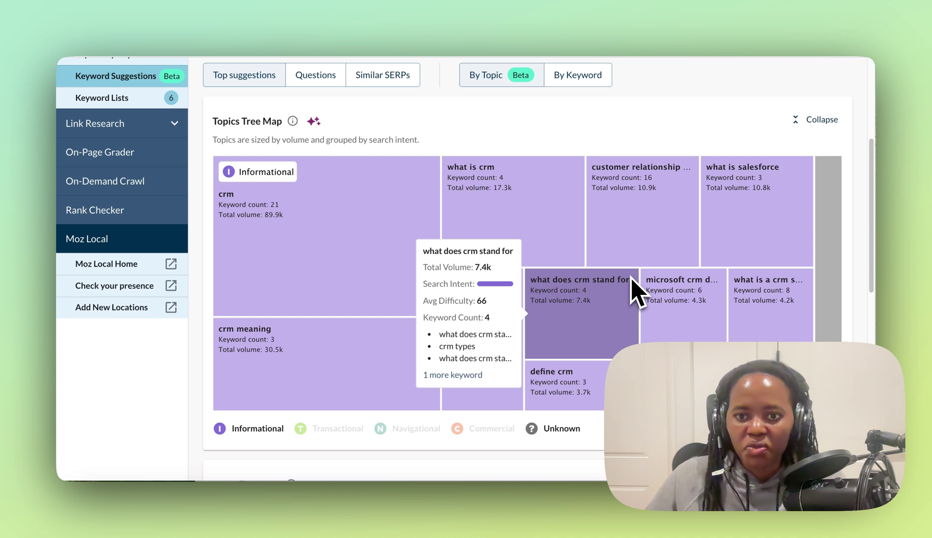
pyautogui.moveTo(580, 363)
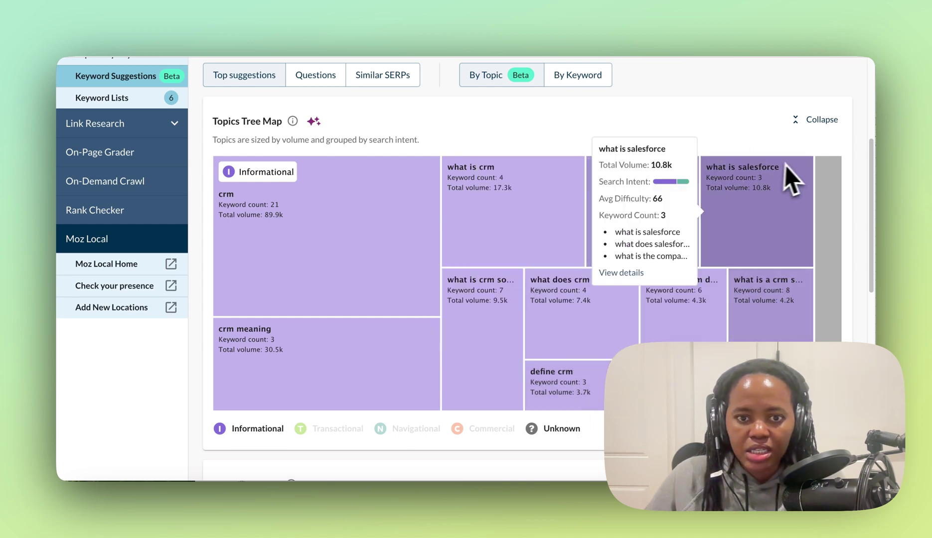
pyautogui.moveTo(448, 201)
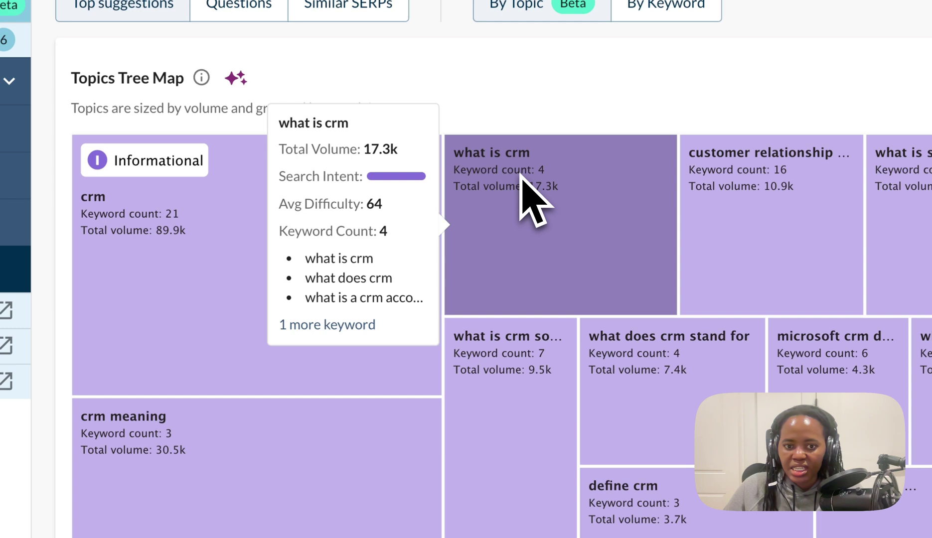
# Step: Expand the 'what is crm' topic card and load details for its 'what is crm' keyword
pyautogui.click(358, 327)
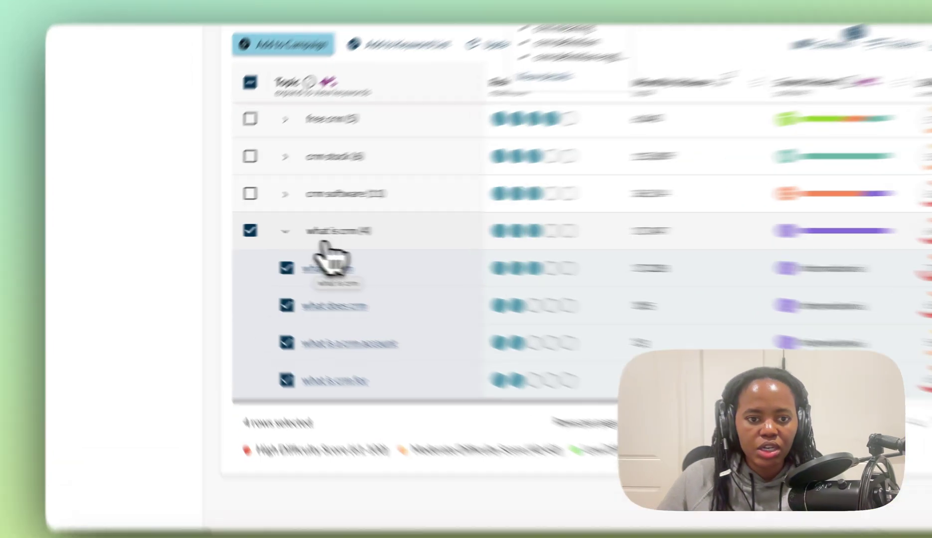
pyautogui.click(288, 261)
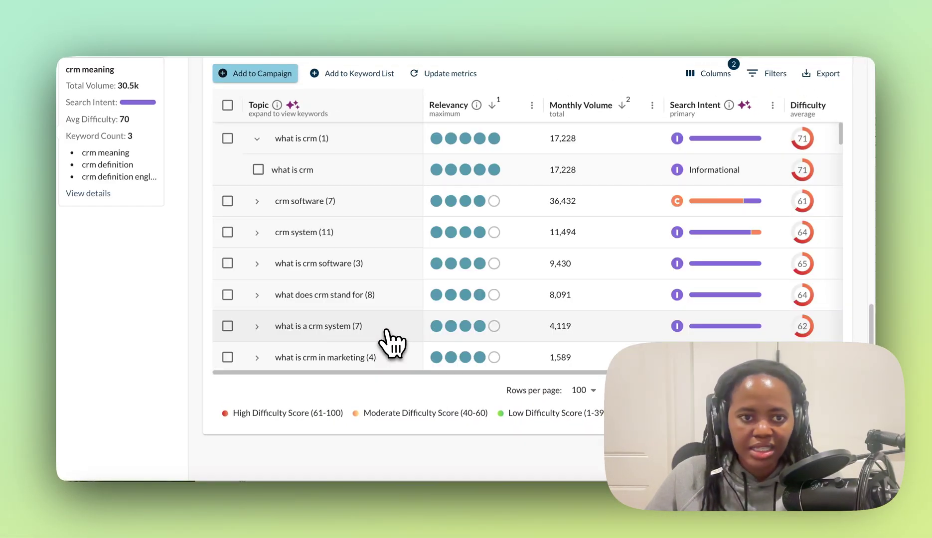
pyautogui.scroll(2, 388, 341)
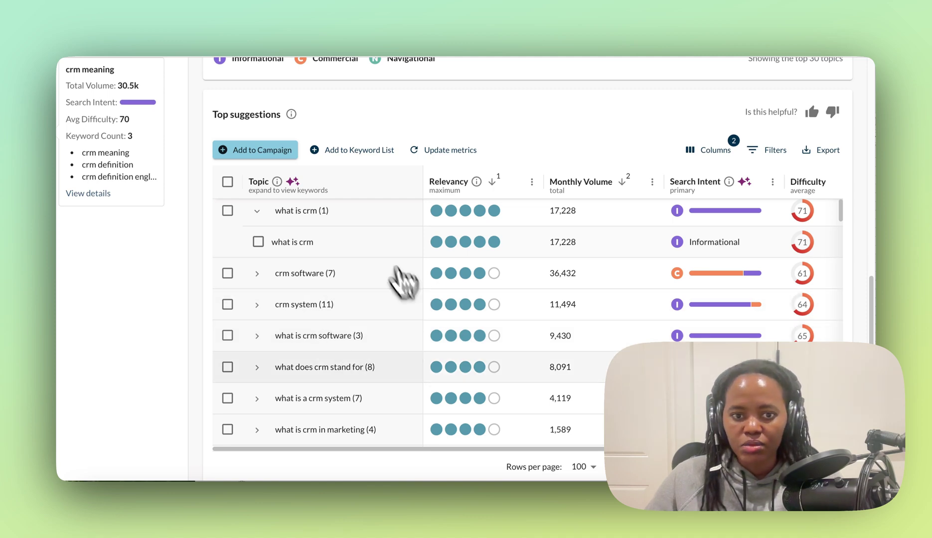
# Step: Sort the crm suggestions by ascending difficulty and check every row
pyautogui.click(804, 186)
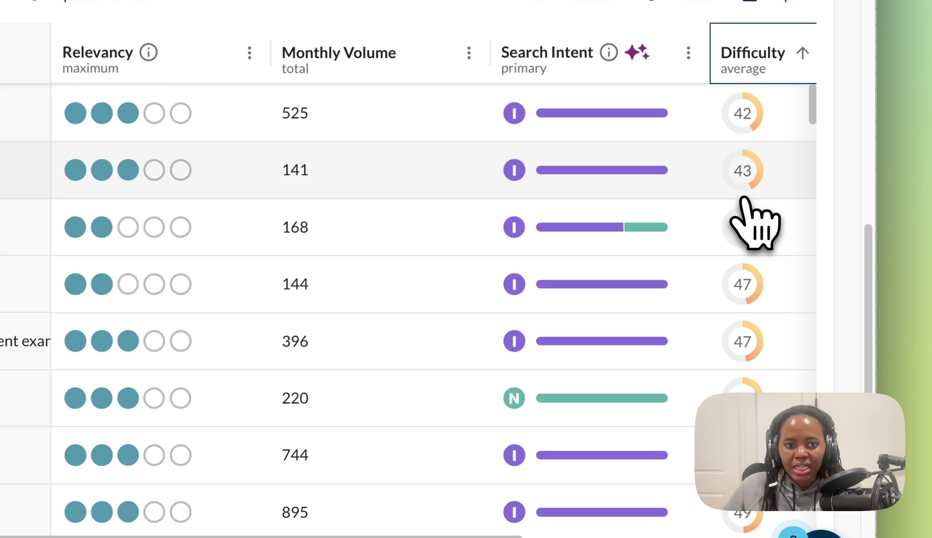
pyautogui.scroll(1, 747, 219)
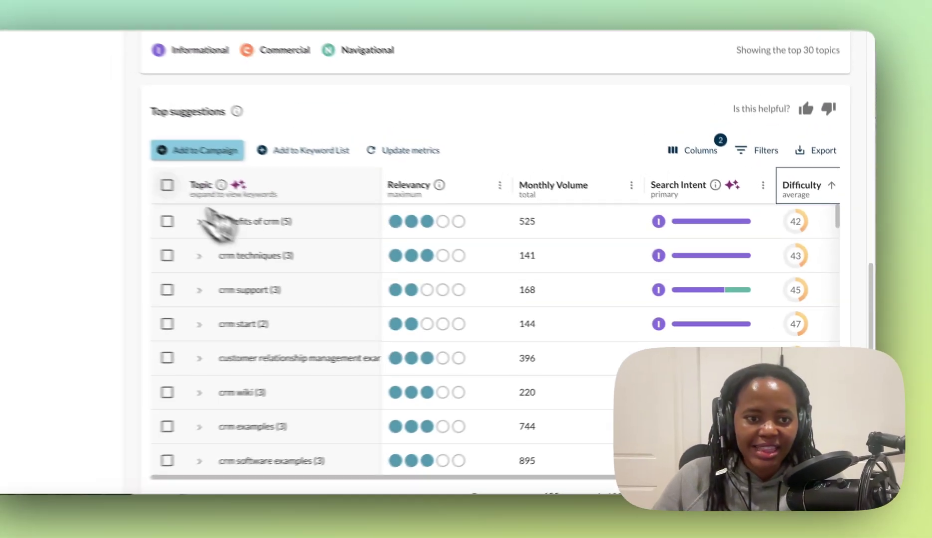
pyautogui.click(222, 197)
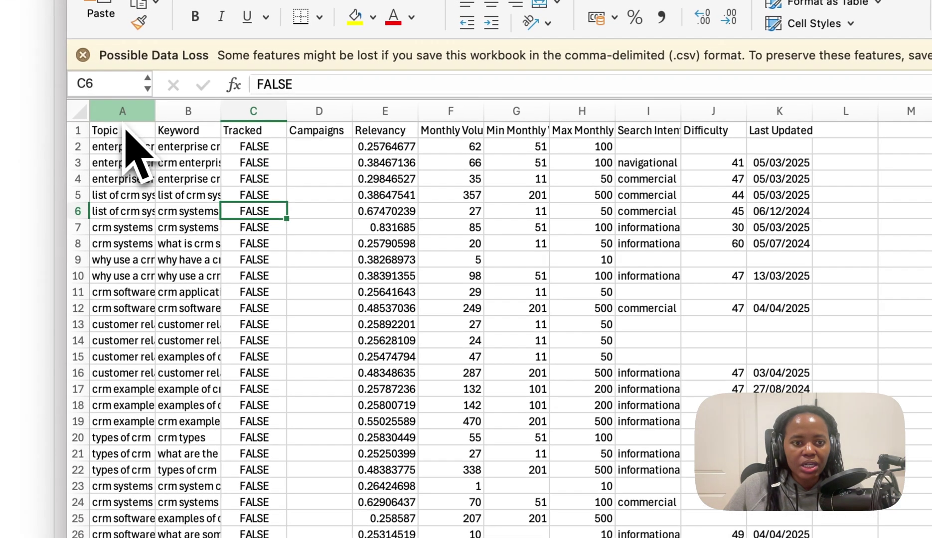
pyautogui.click(123, 115)
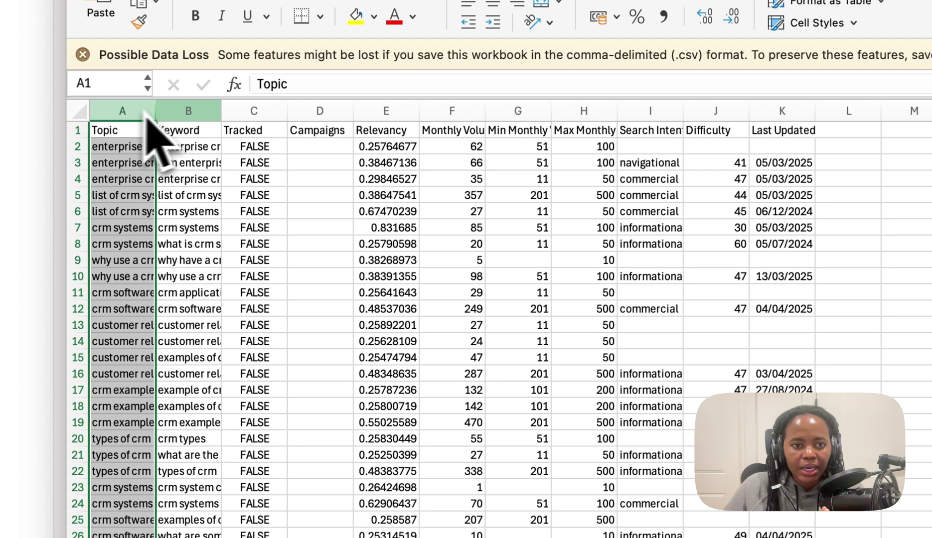
pyautogui.click(183, 111)
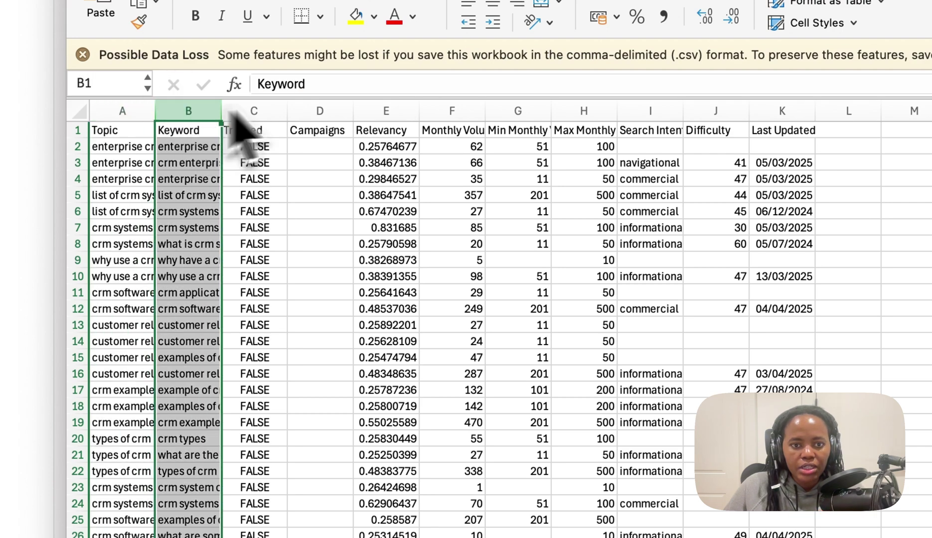
pyautogui.click(460, 112)
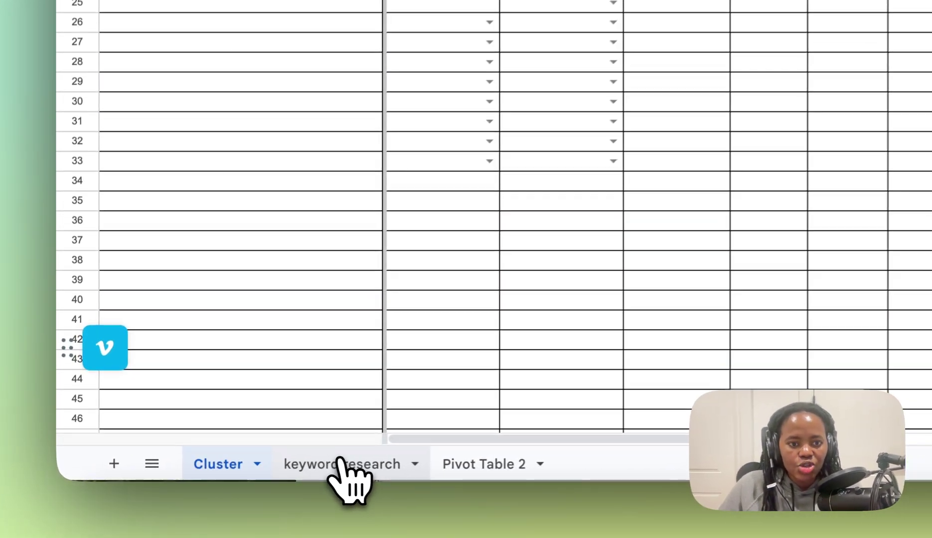
# Step: Compare the keyword research sheet with Pivot Table 2's per-topic counts, volume sums and average difficulty
pyautogui.click(220, 474)
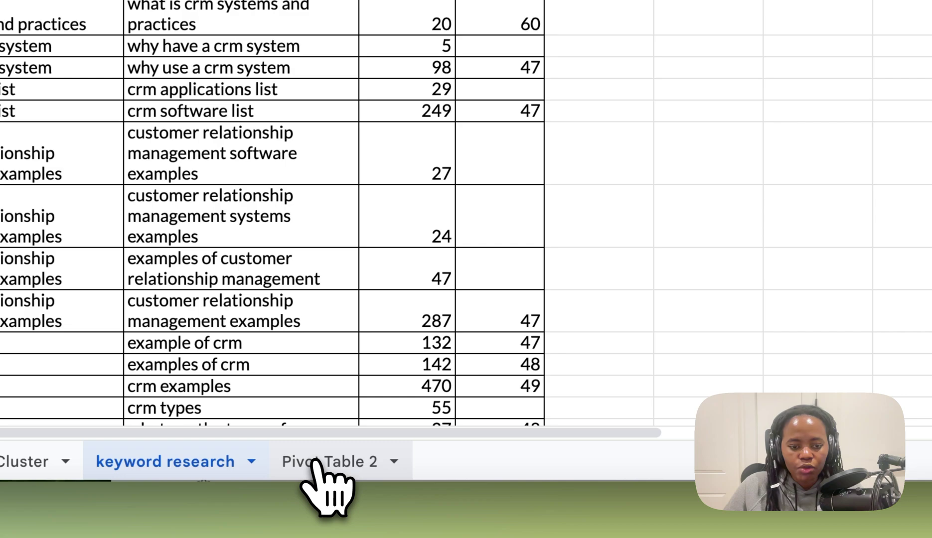
pyautogui.click(326, 464)
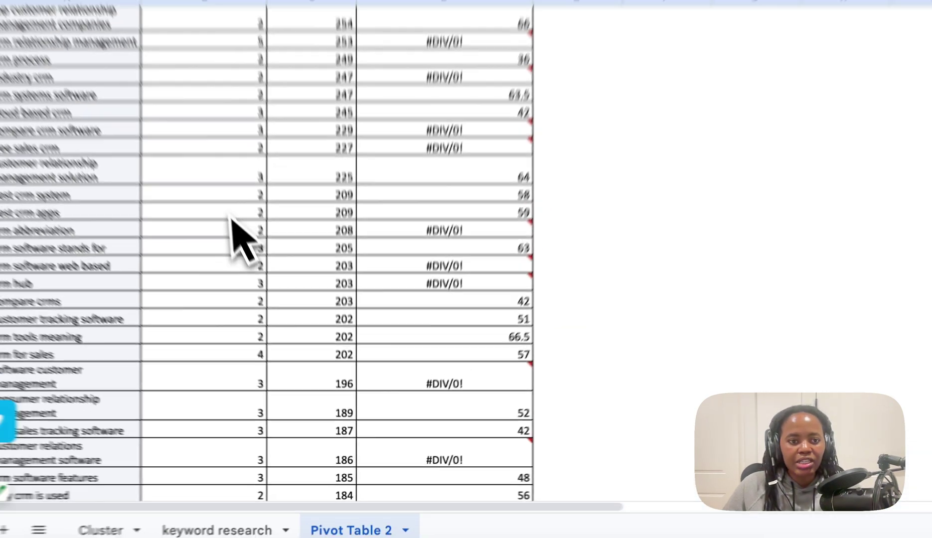
pyautogui.scroll(10, 228, 314)
pyautogui.scroll(20, 228, 314)
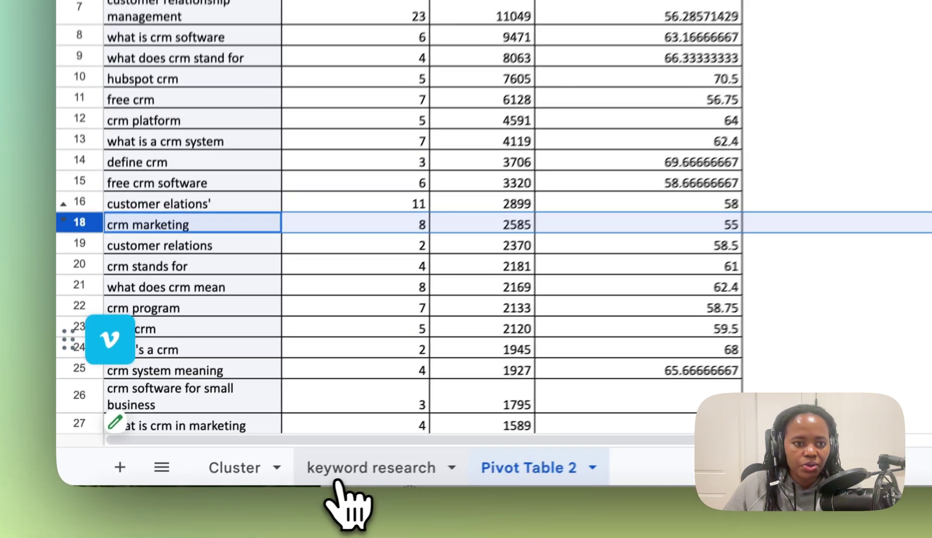
pyautogui.click(257, 514)
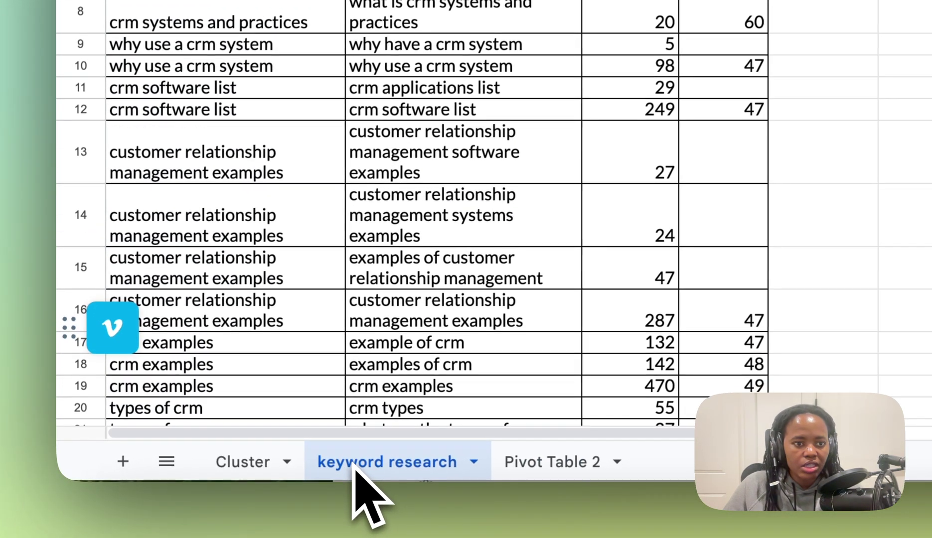
pyautogui.click(530, 466)
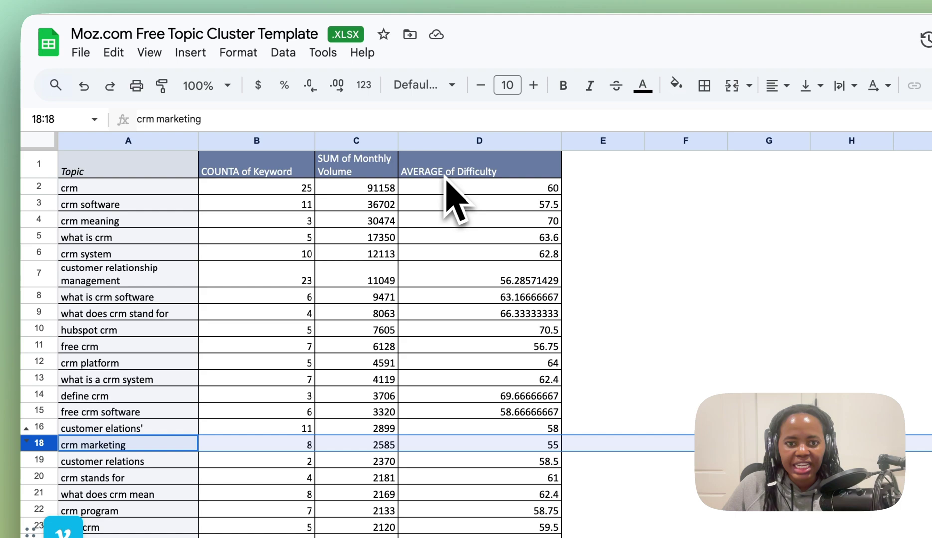
pyautogui.scroll(-5, 530, 359)
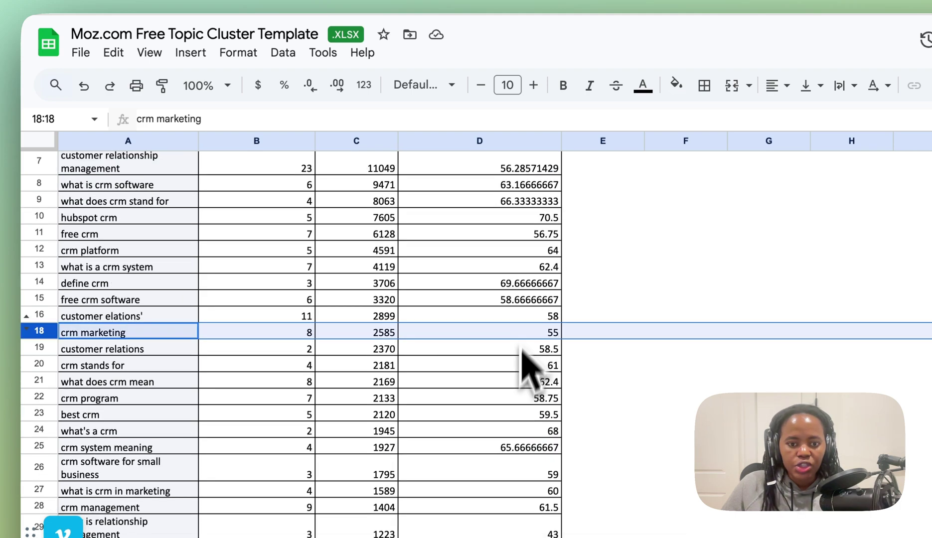
pyautogui.moveTo(493, 449)
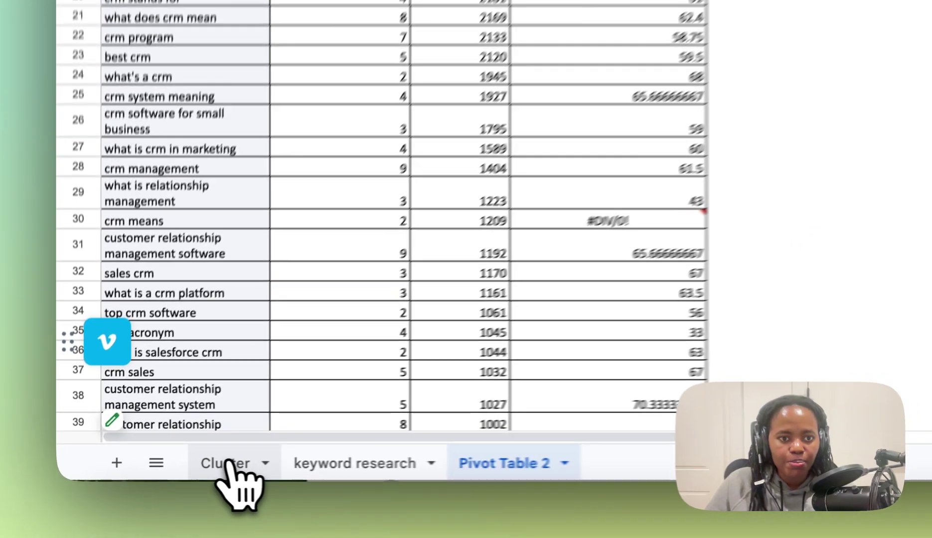
# Step: On the Cluster sheet, show row 2's content type and Awareness level dropdown choices
pyautogui.click(150, 471)
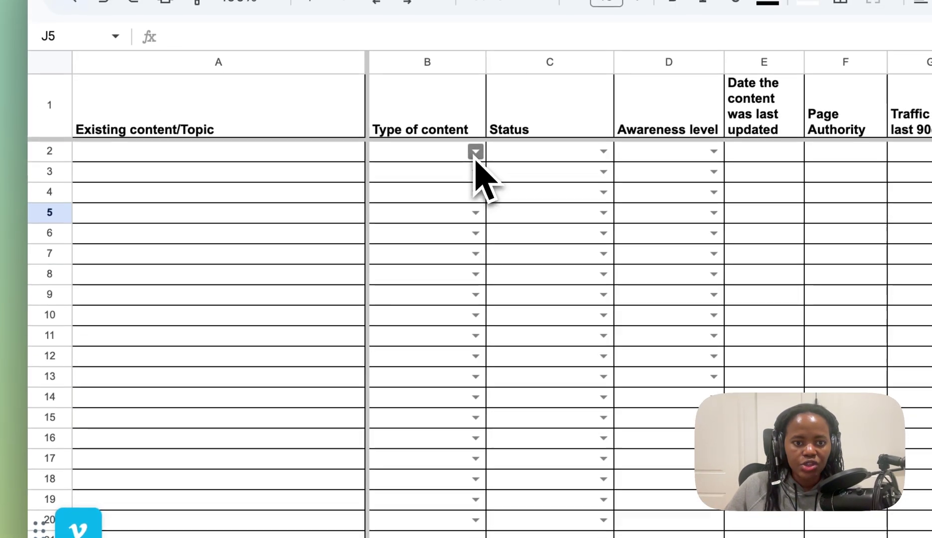
pyautogui.click(504, 58)
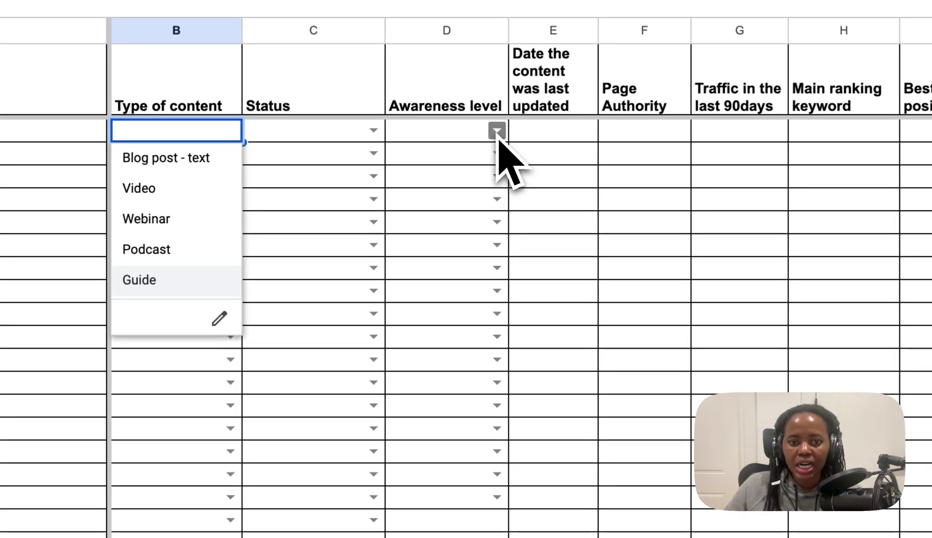
pyautogui.click(440, 192)
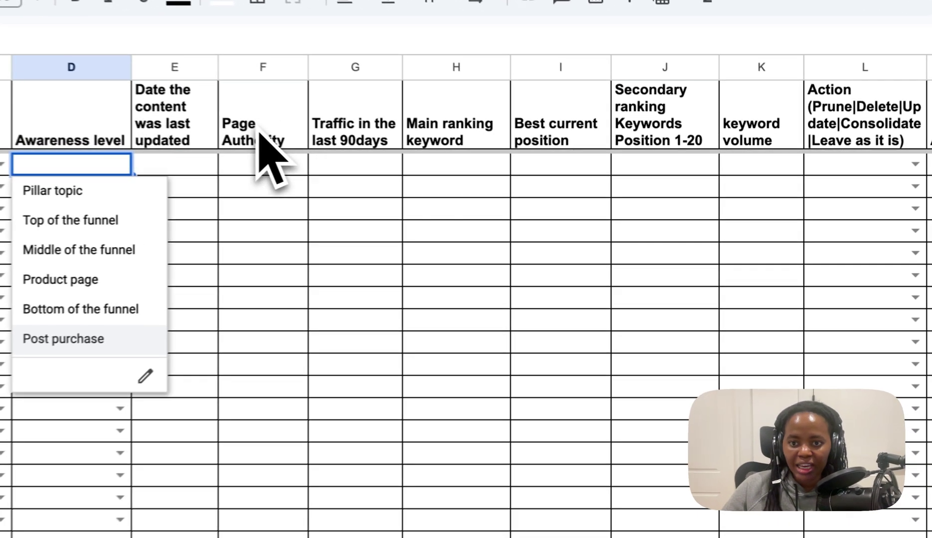
# Step: Point out the Page Authority, ranking keyword, keyword volume and 90-day traffic columns
pyautogui.click(510, 175)
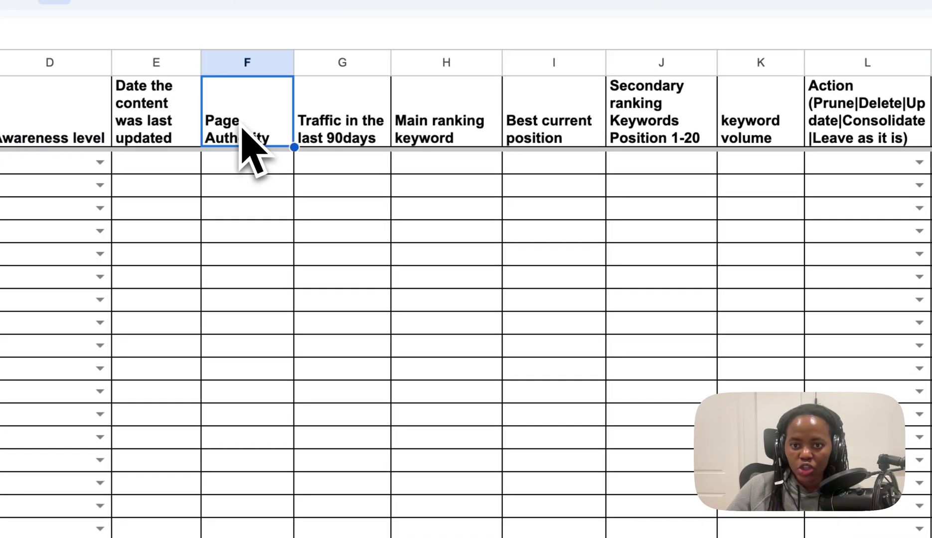
pyautogui.click(442, 131)
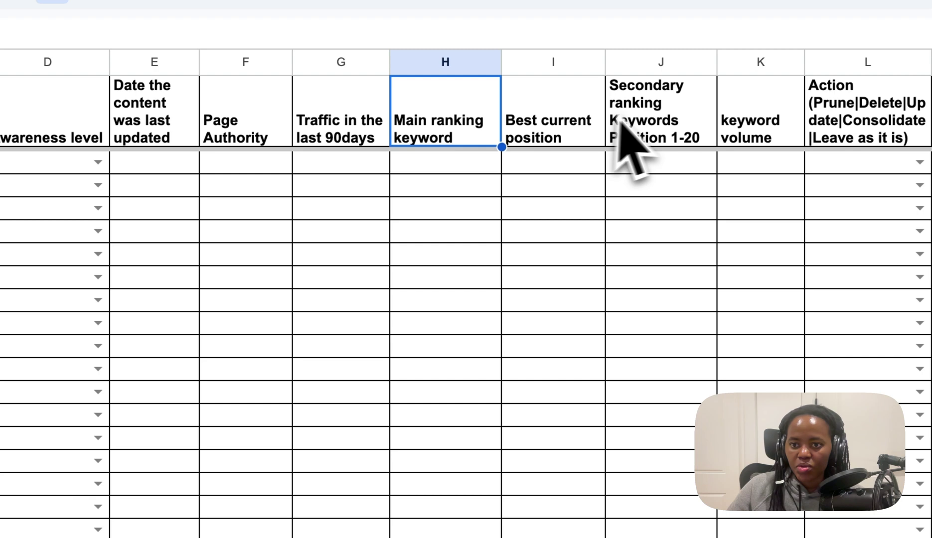
pyautogui.click(653, 115)
pyautogui.click(765, 131)
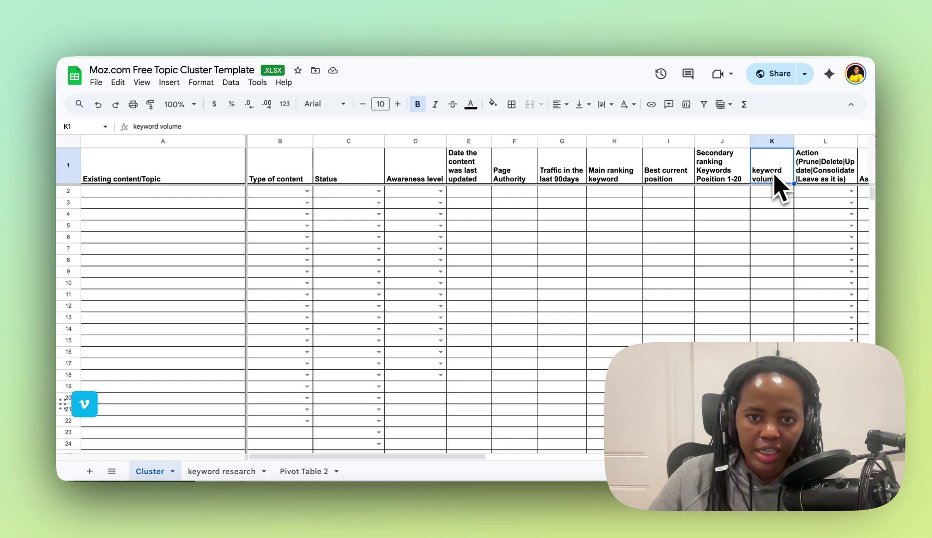
pyautogui.click(577, 180)
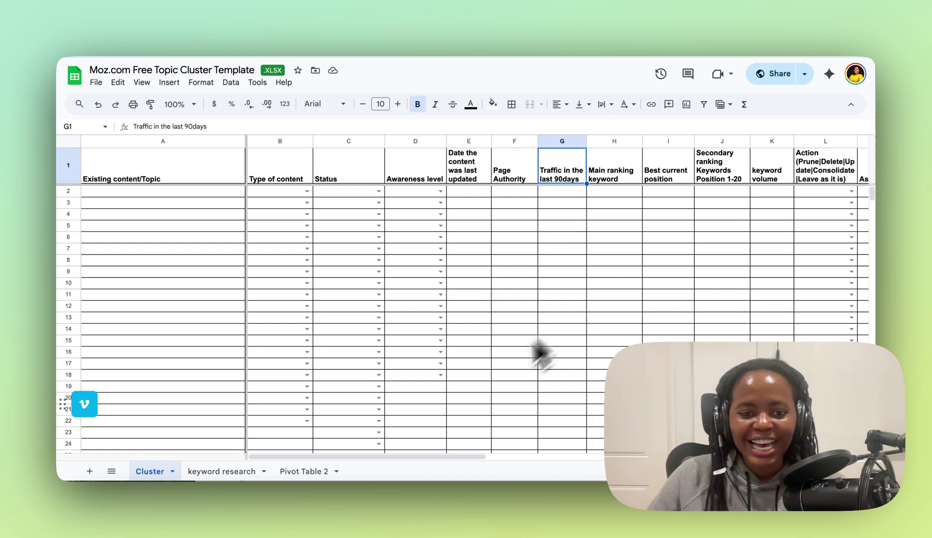
# Step: Show row 2's Action choices (Update, Consolidate, redirect, De-index) and Awareness levels Pillar topic to Post purchase
pyautogui.moveTo(398, 457); pyautogui.dragTo(467, 463)
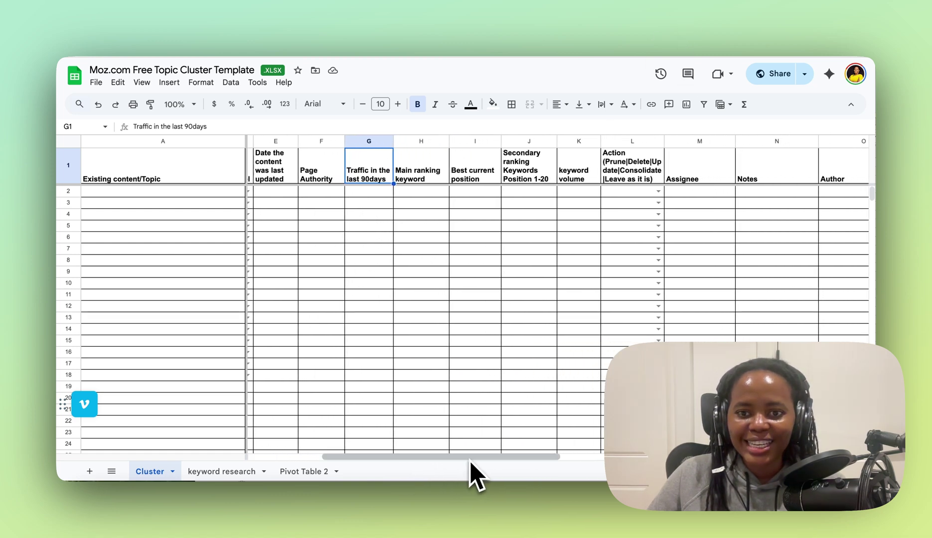
pyautogui.click(659, 192)
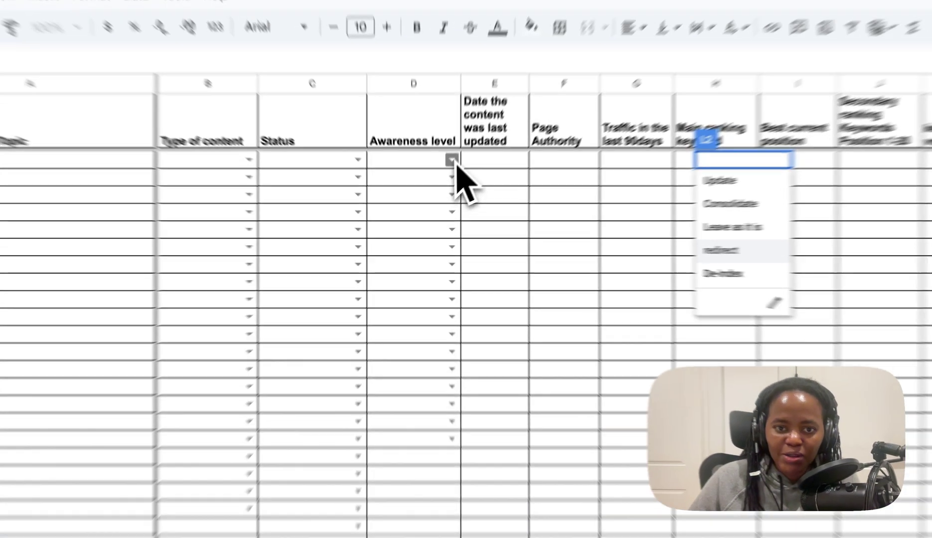
pyautogui.click(440, 191)
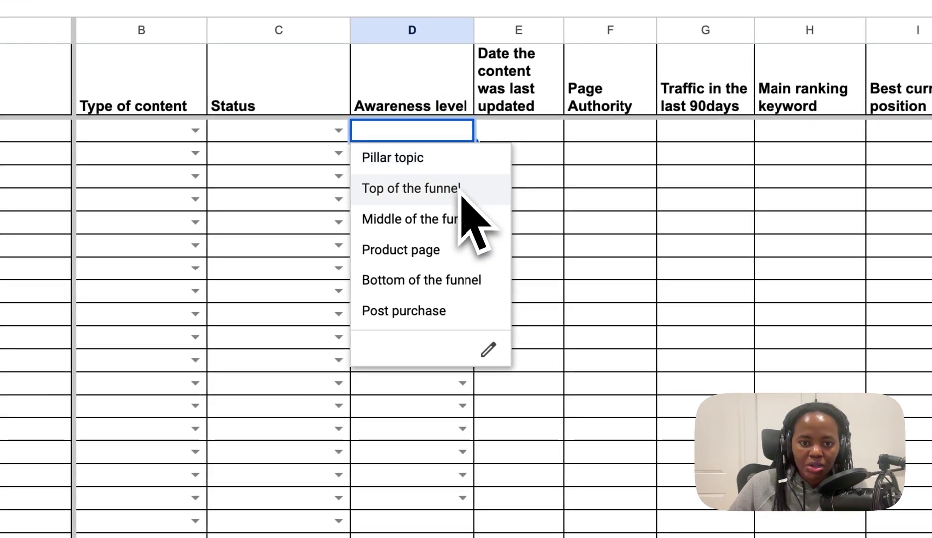